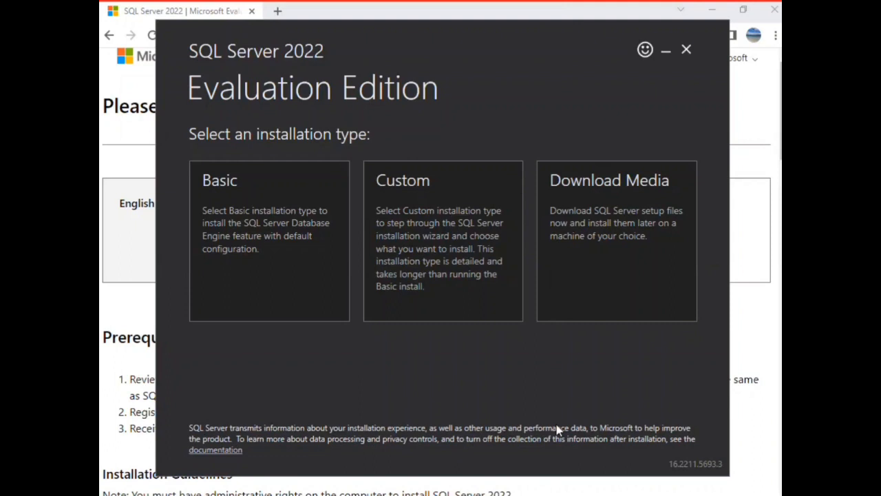
# Step: Download the English ISO package of the SQL Server 2022 Evaluation Edition media to the Downloads folder, and close the installer
pyautogui.click(752, 124)
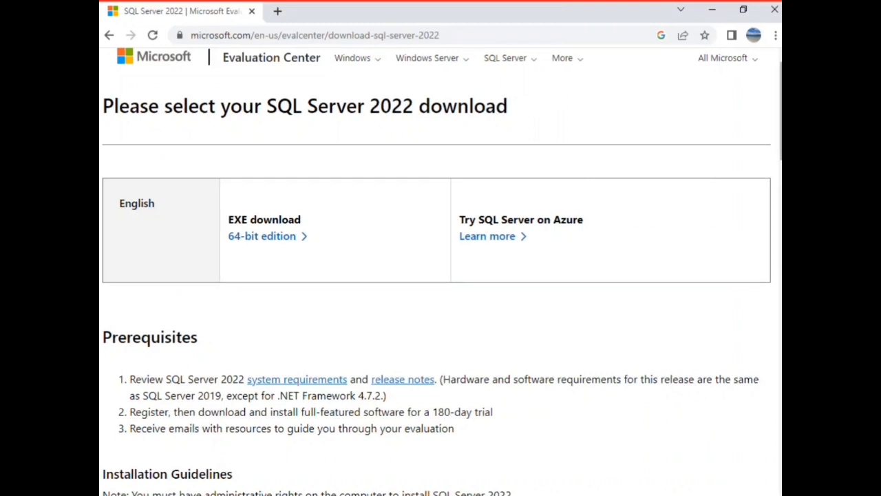
pyautogui.scroll(1, 778, 131)
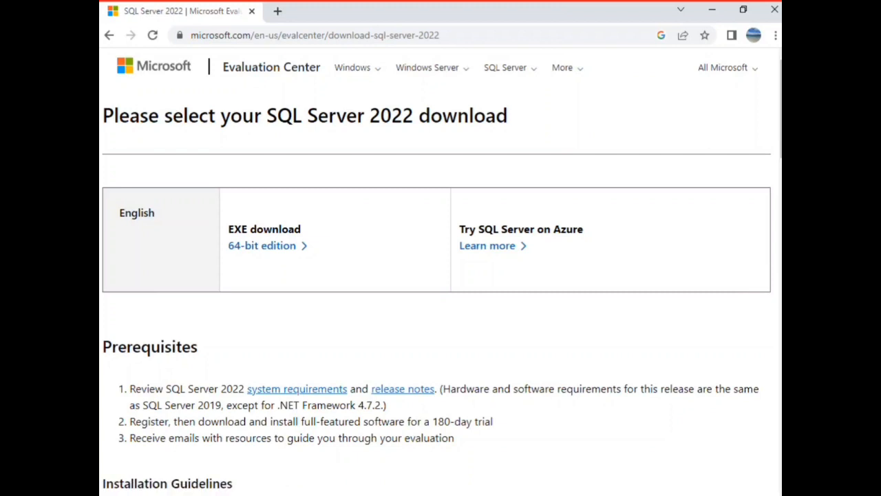
pyautogui.click(206, 494)
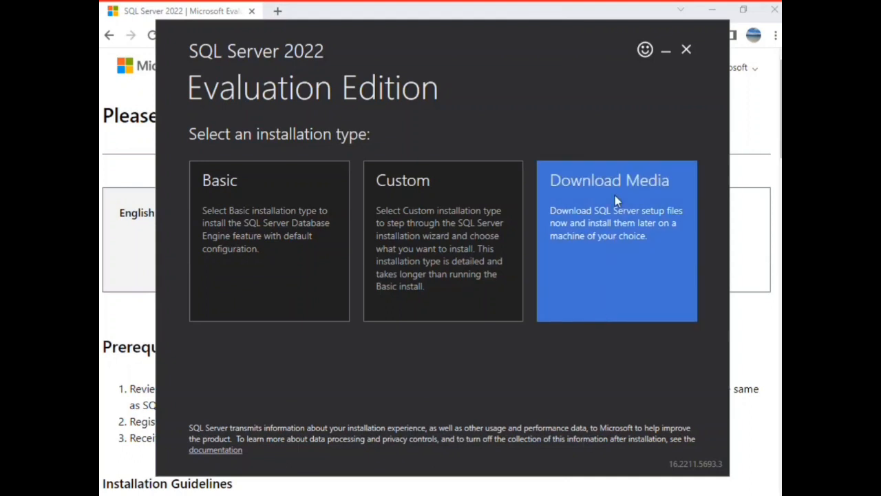
pyautogui.click(623, 217)
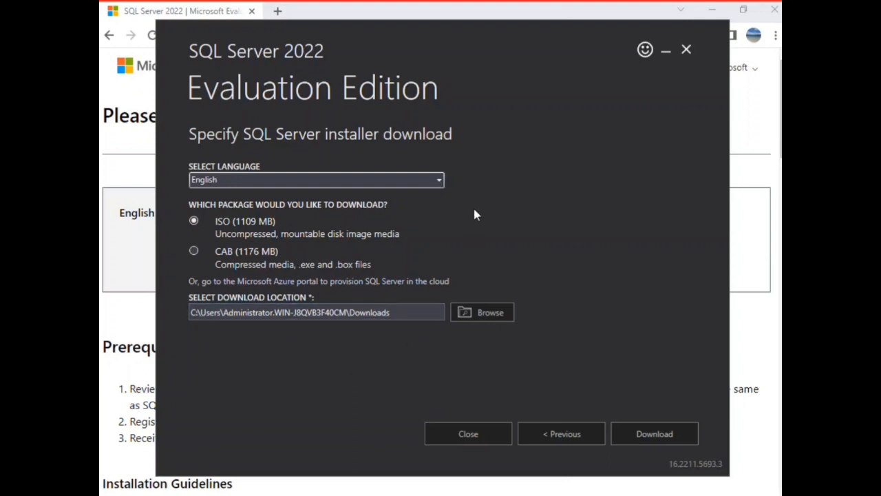
pyautogui.click(640, 434)
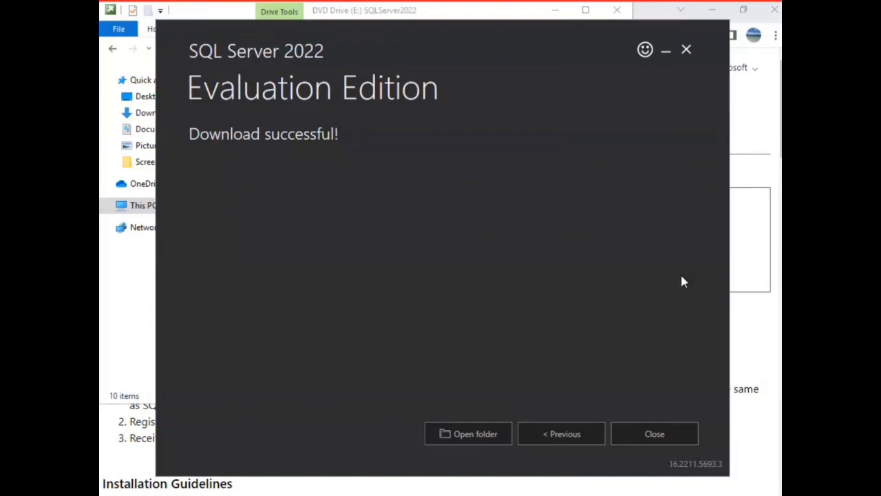
pyautogui.click(649, 434)
# Step: Launch the setup application from the mounted SQLServer2022 drive and get the Windows updates Settings window out of the way
pyautogui.click(446, 285)
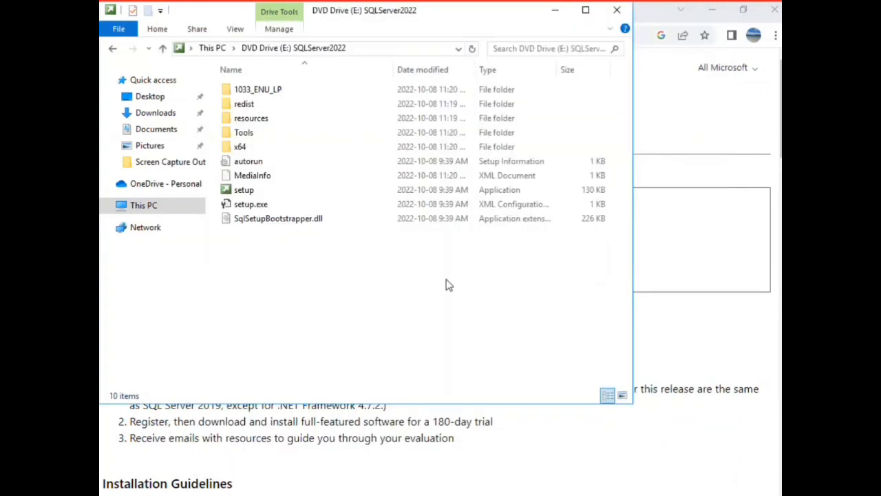
pyautogui.click(585, 9)
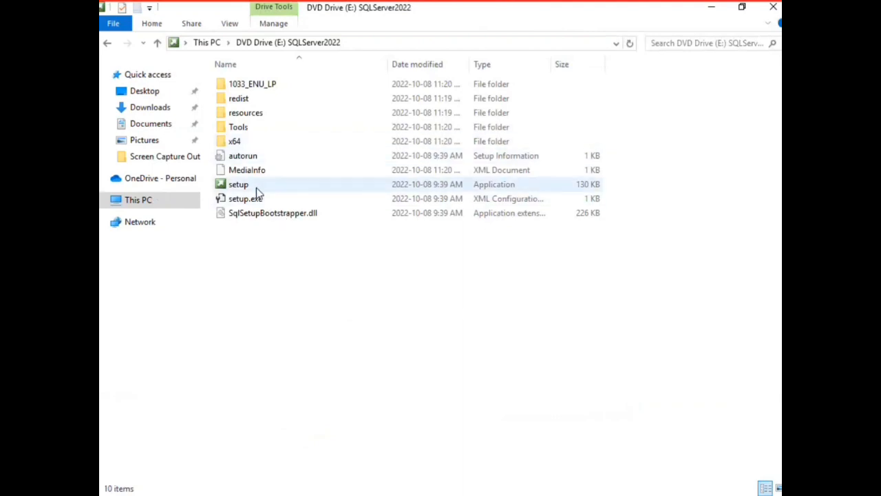
pyautogui.click(239, 192)
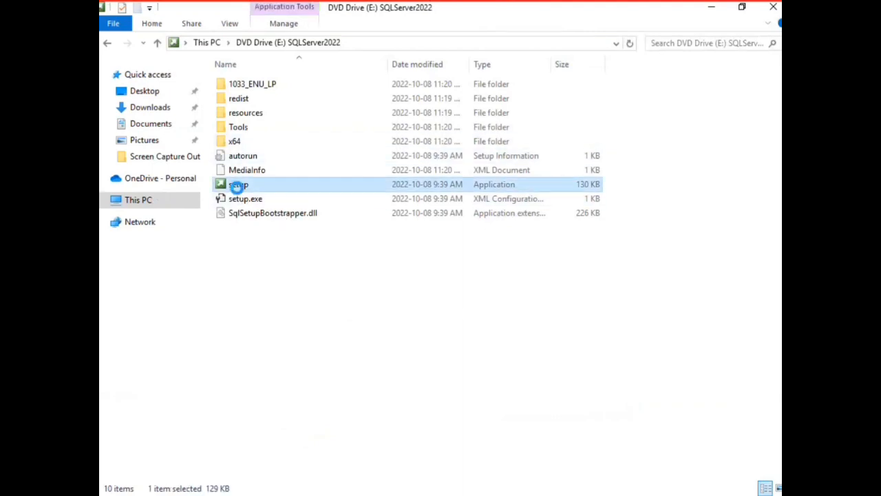
pyautogui.rightClick(238, 190)
pyautogui.click(268, 216)
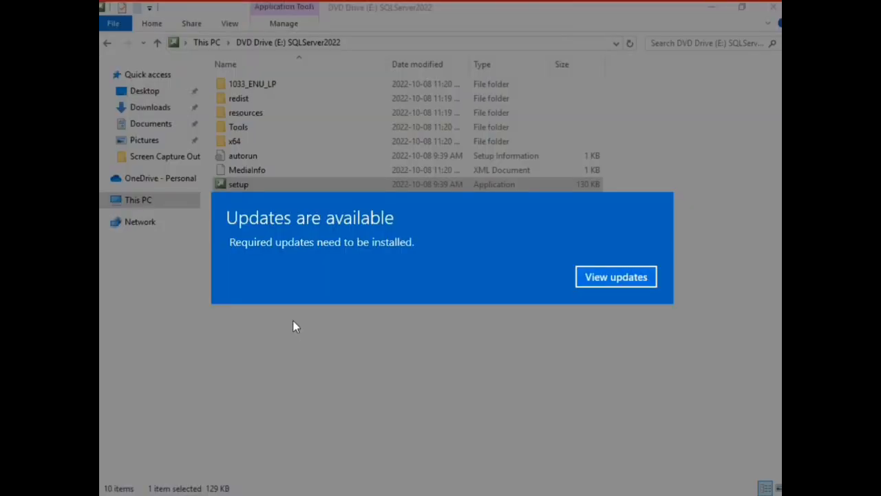
pyautogui.click(600, 276)
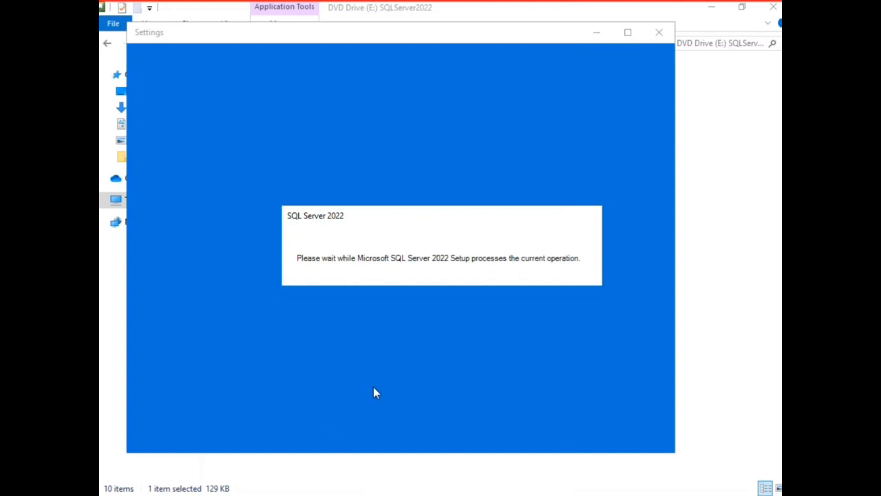
pyautogui.click(599, 36)
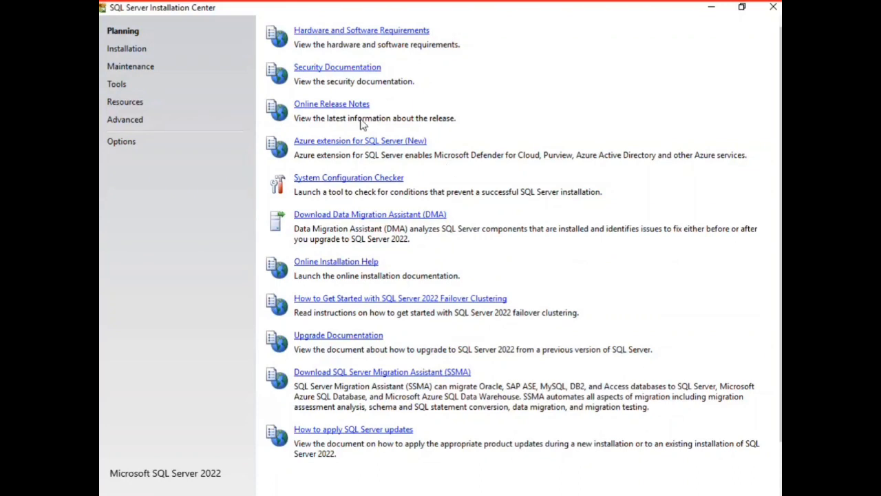
# Step: Start a new SQL Server 2022 standalone installation from the Installation Center
pyautogui.click(127, 55)
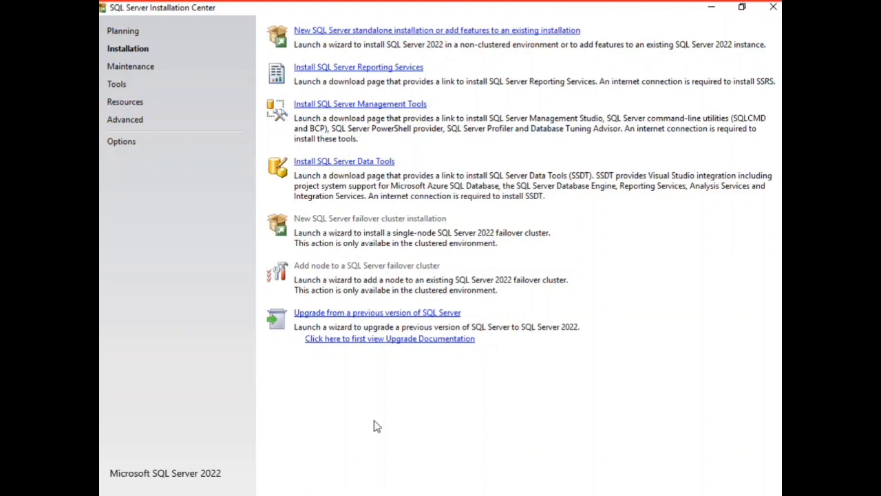
pyautogui.click(373, 30)
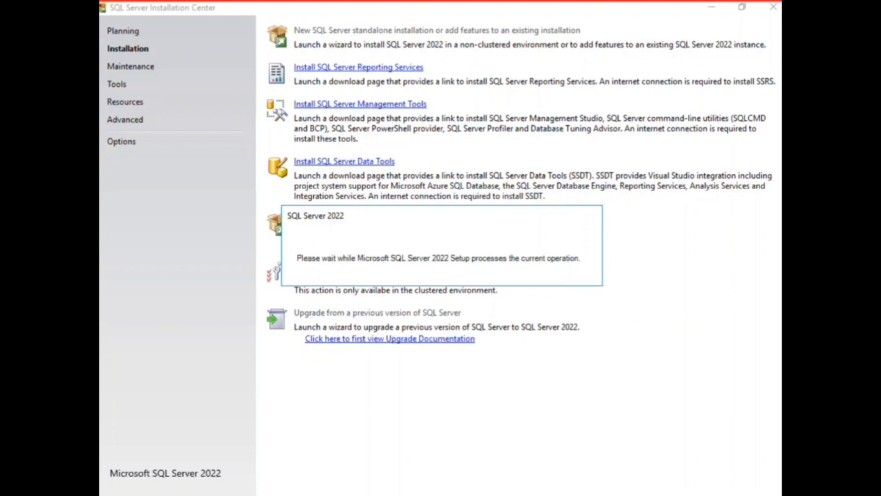
pyautogui.click(426, 446)
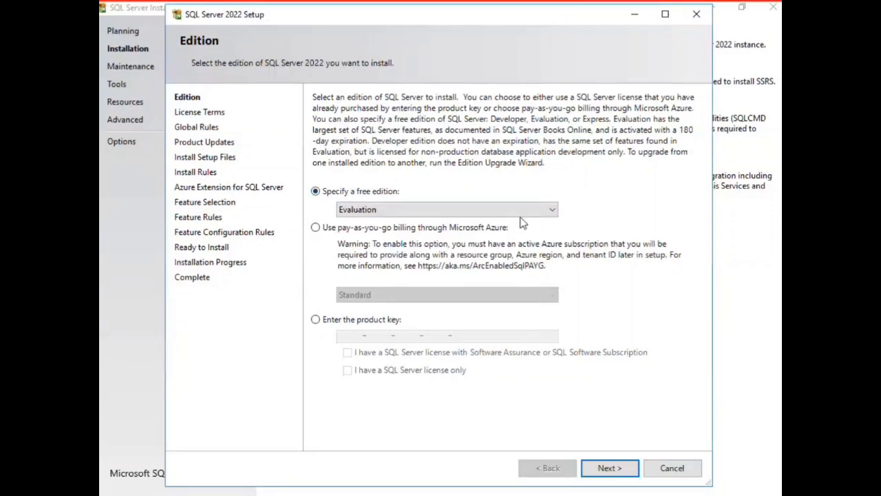
# Step: Try Developer and Express as the free edition
pyautogui.click(554, 211)
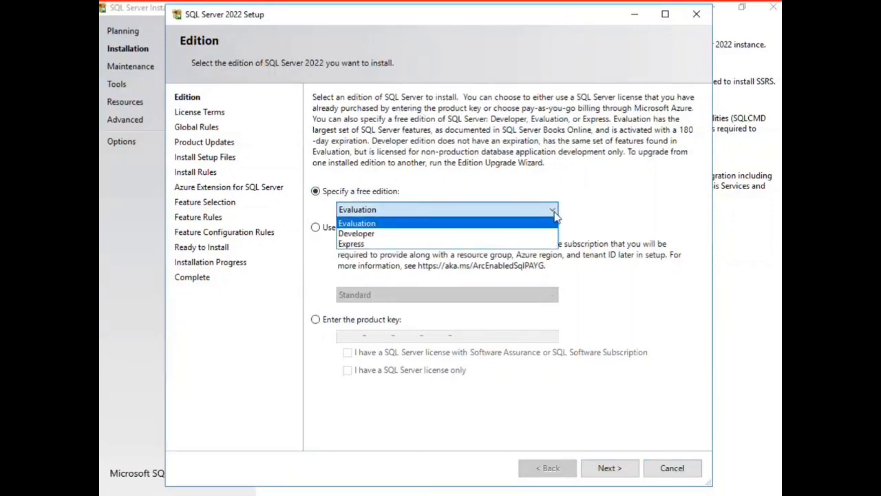
pyautogui.click(531, 238)
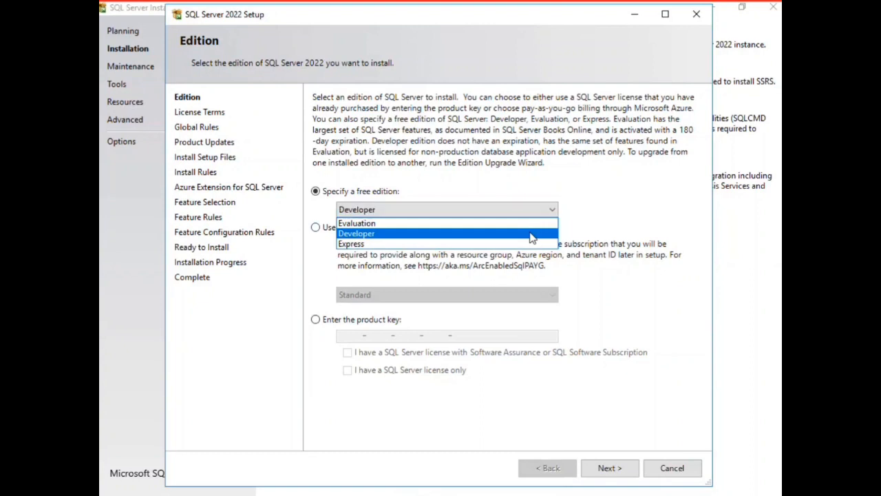
pyautogui.click(524, 217)
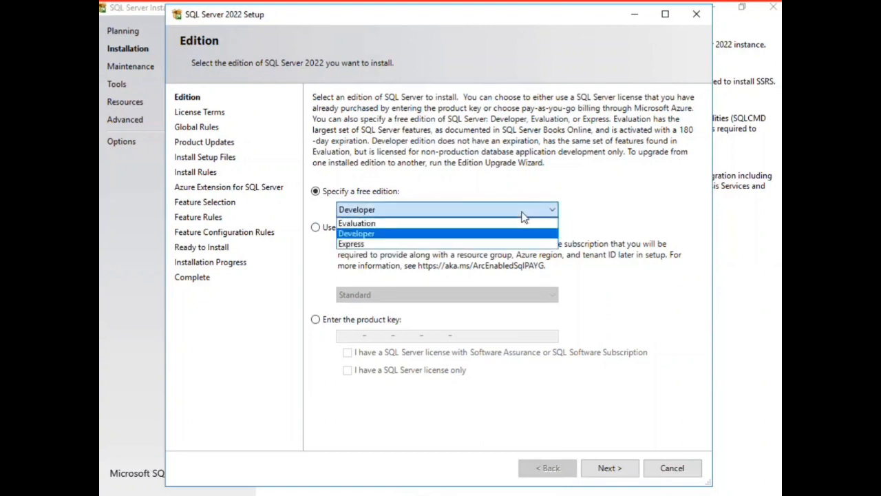
pyautogui.click(489, 244)
# Step: Set the free edition to Evaluation and accept the license terms, continuing with the setup
pyautogui.click(501, 207)
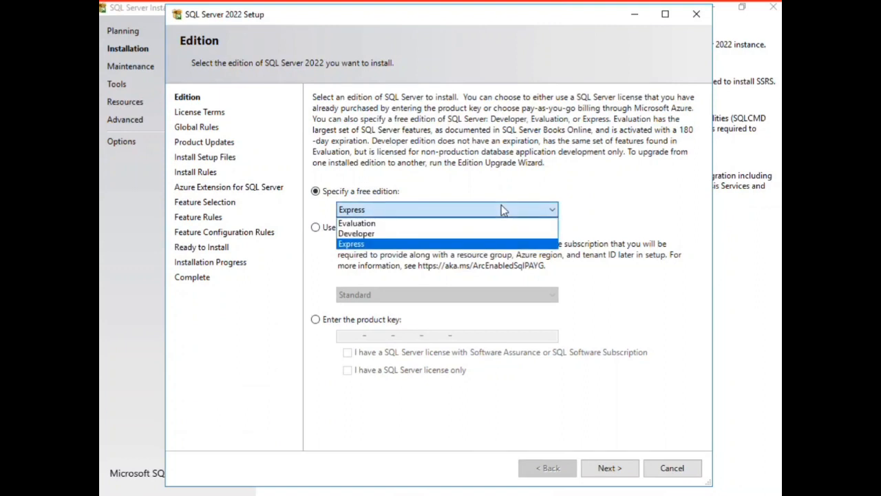
pyautogui.click(468, 224)
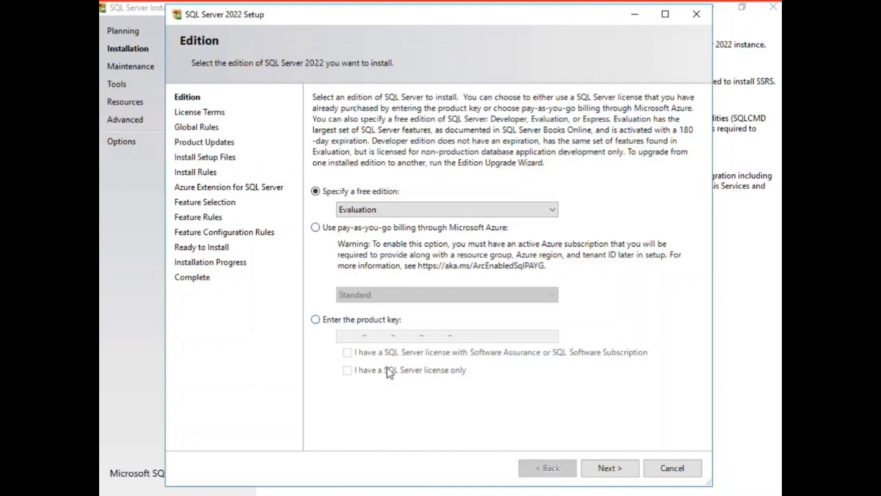
pyautogui.click(604, 471)
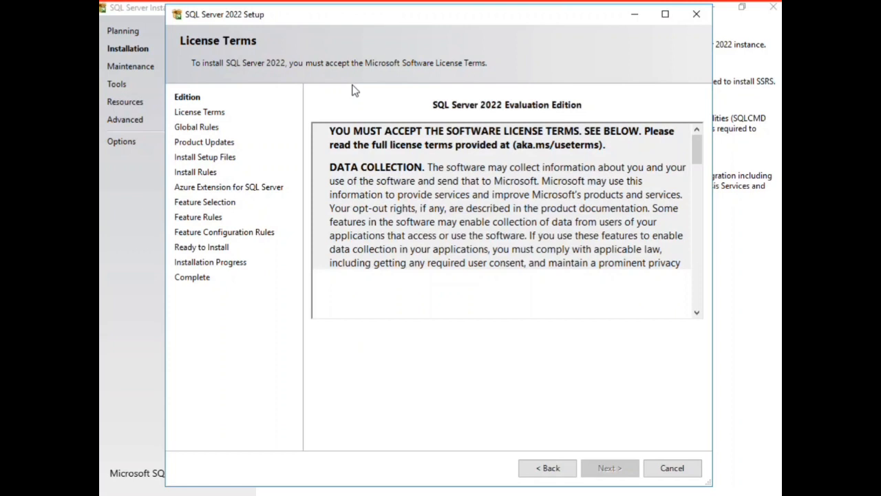
pyautogui.click(316, 366)
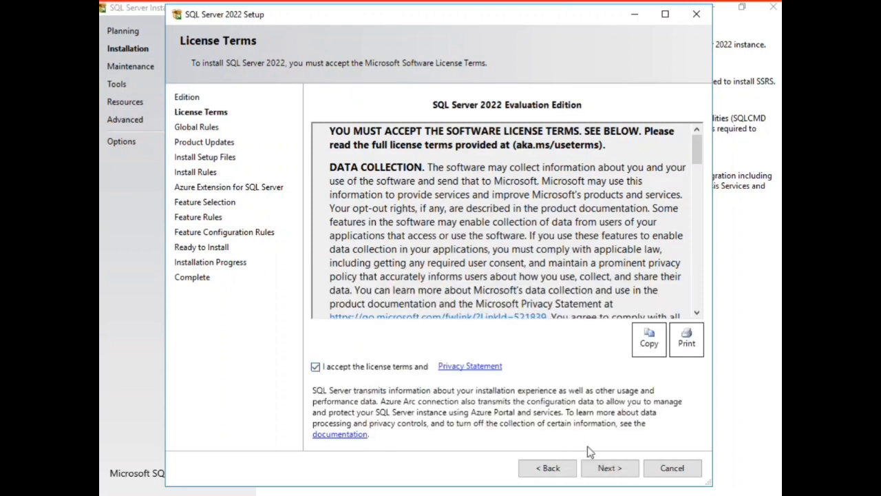
pyautogui.click(601, 474)
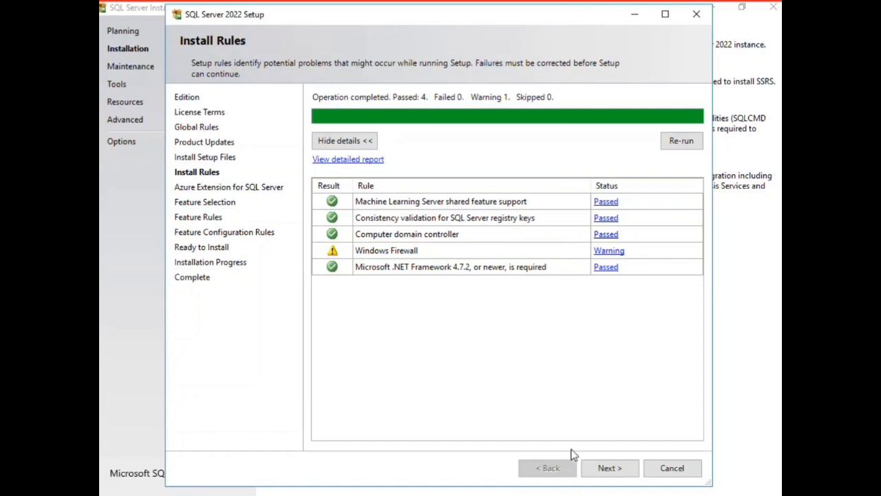
# Step: Continue past the install rules and exclude the Azure Extension for SQL Server from the installation
pyautogui.click(609, 468)
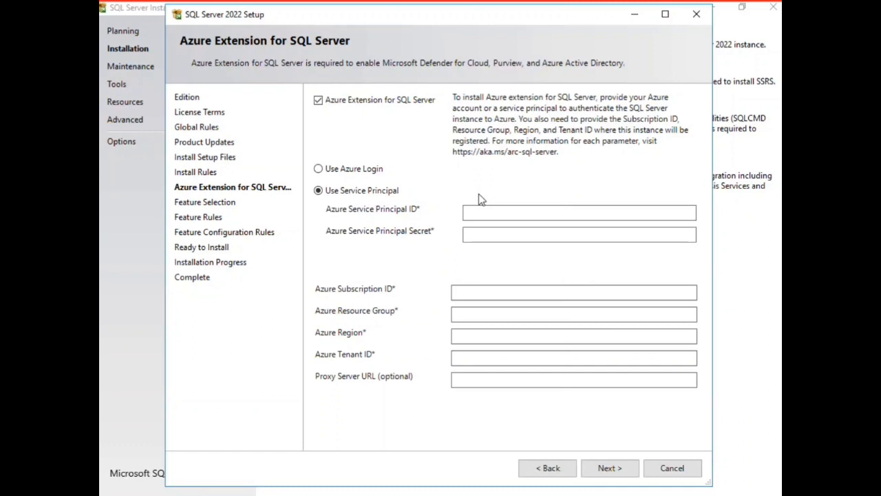
pyautogui.click(318, 100)
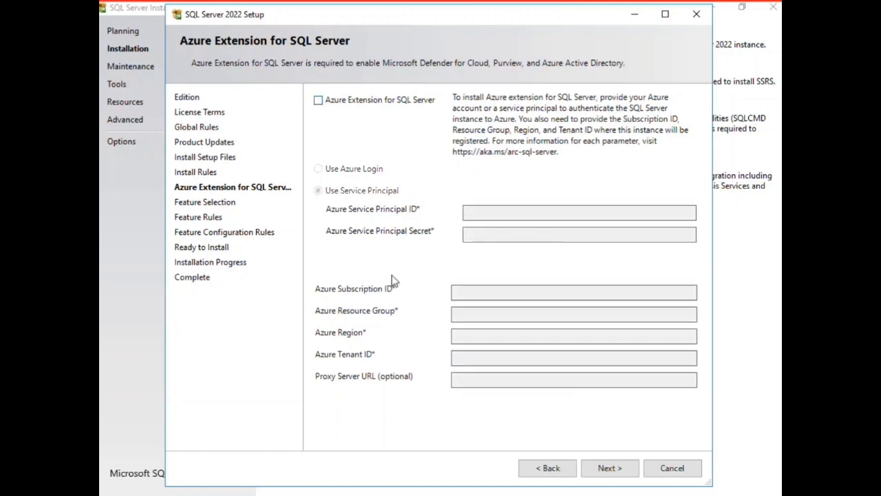
pyautogui.click(604, 470)
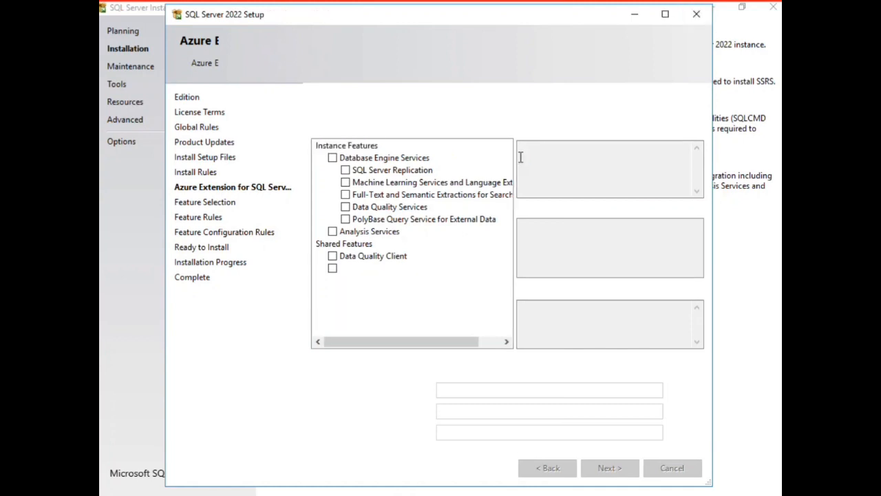
# Step: Select all instance and shared features for installation and continue to the instance configuration
pyautogui.click(333, 158)
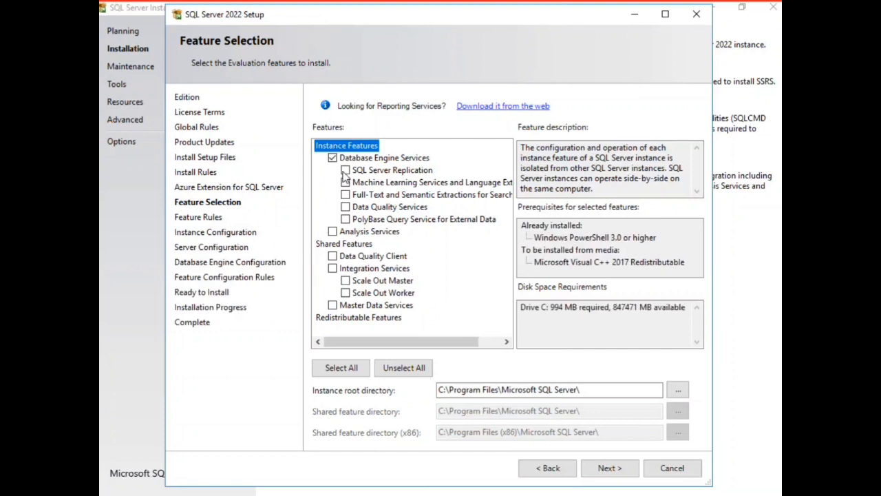
pyautogui.click(345, 170)
pyautogui.click(345, 183)
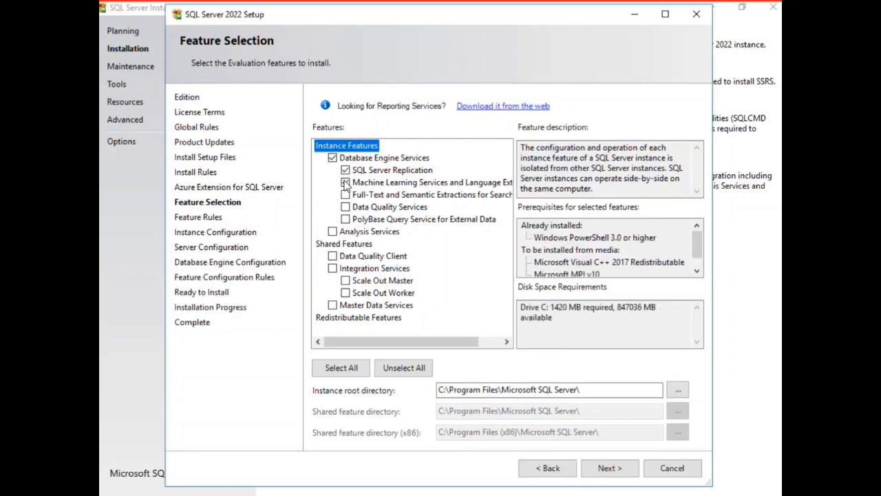
pyautogui.click(341, 368)
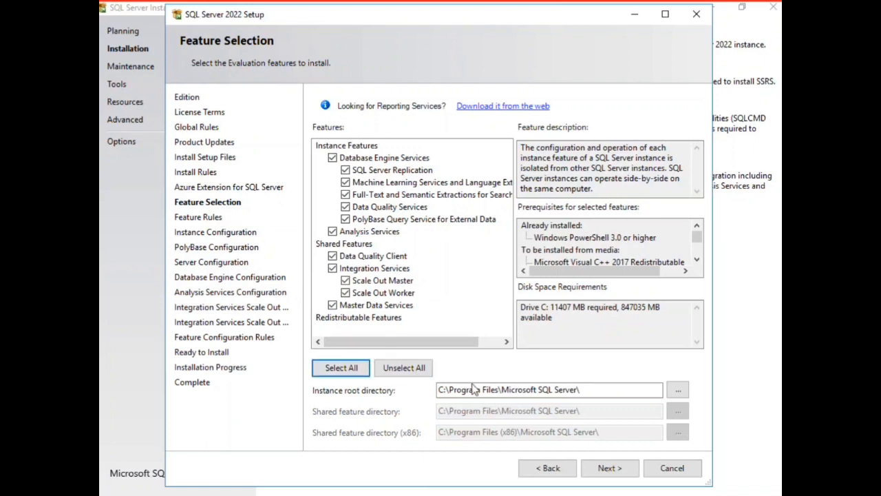
pyautogui.click(611, 470)
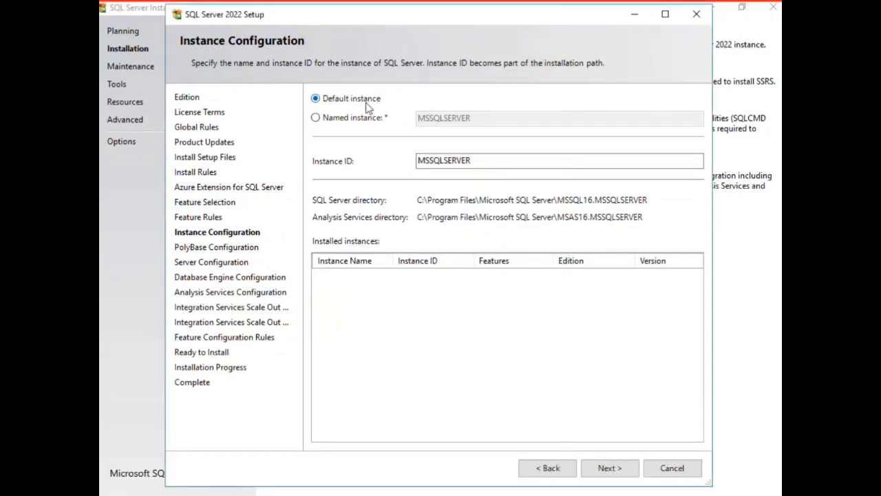
# Step: Choose the default instance over a named one, and accept the preset PolyBase port range and service accounts
pyautogui.click(352, 117)
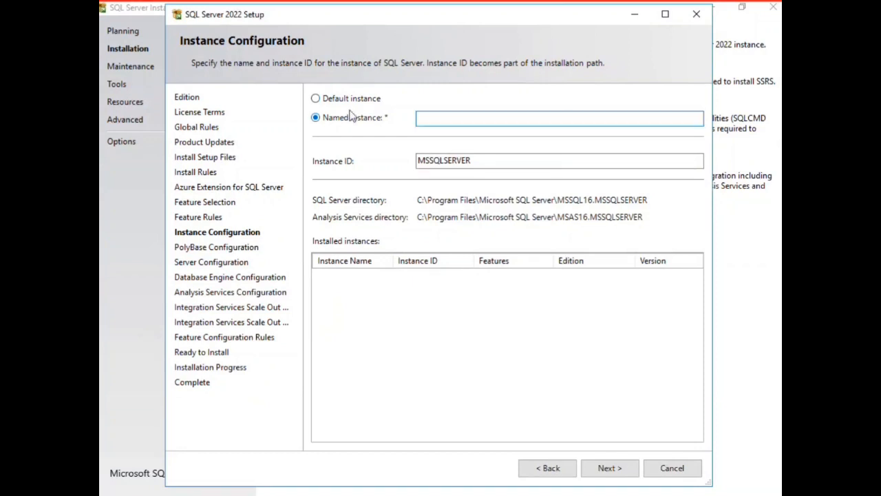
pyautogui.click(351, 98)
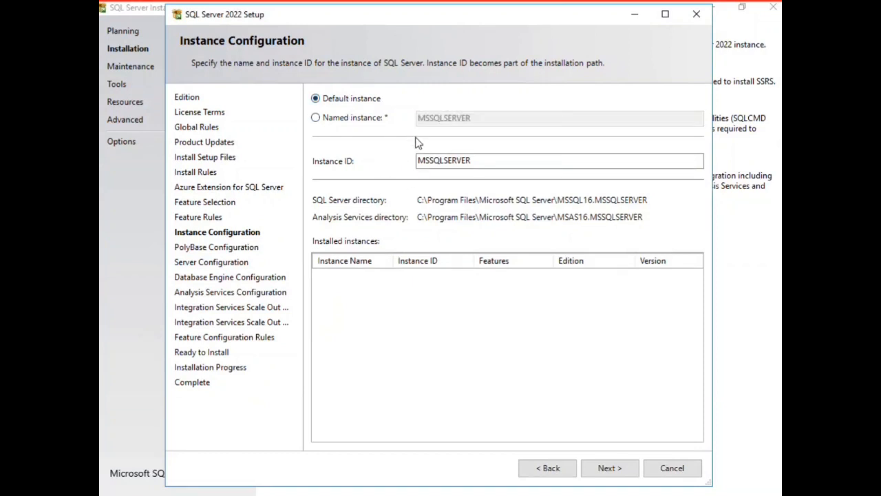
pyautogui.click(610, 475)
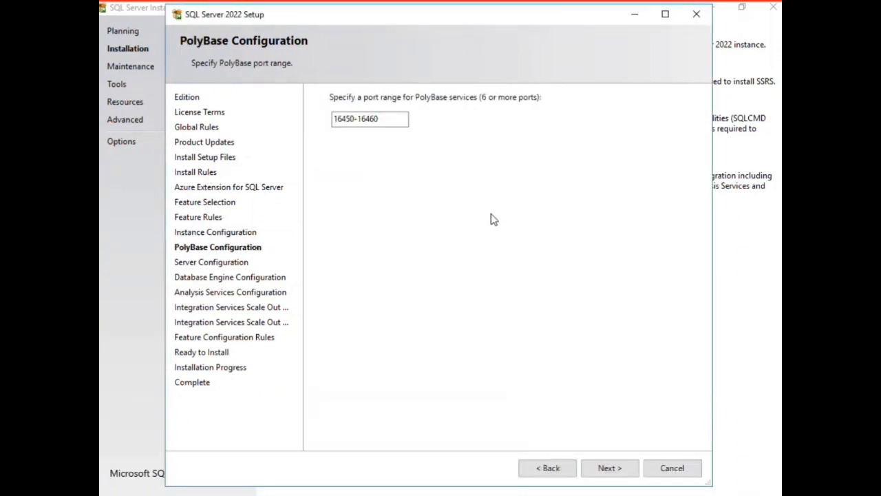
pyautogui.click(618, 468)
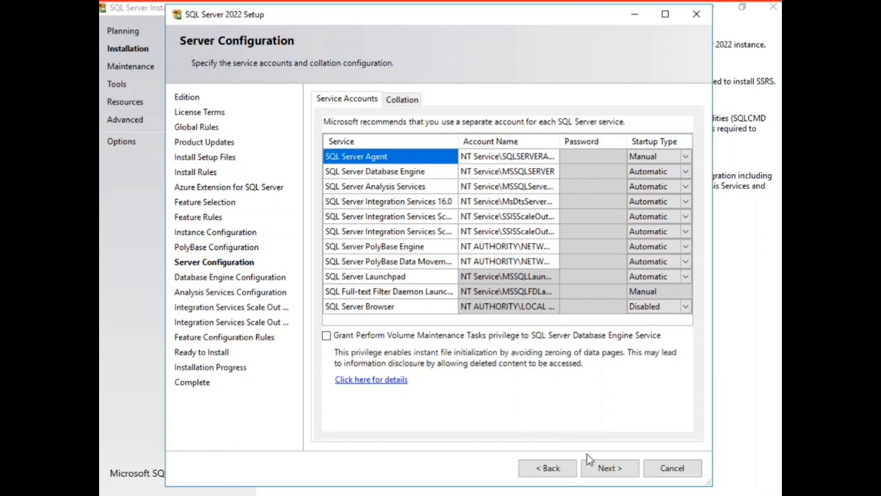
pyautogui.click(611, 468)
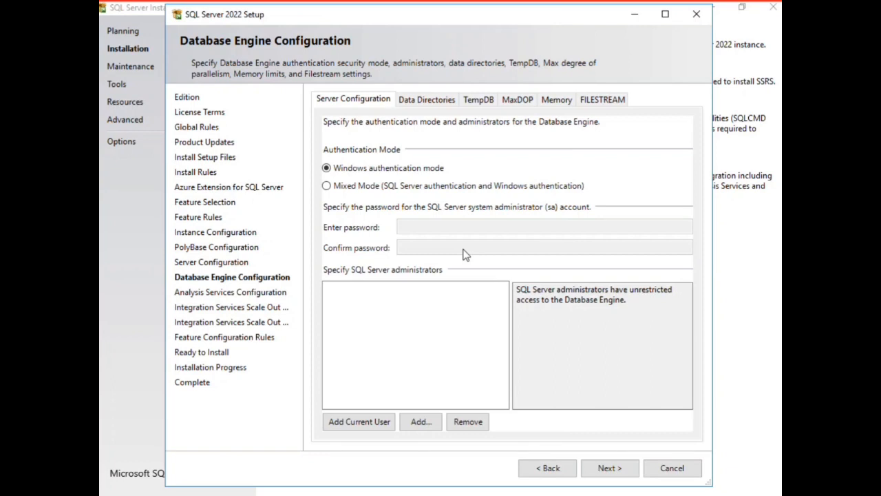
# Step: Add the current Windows user as a SQL Server administrator for the Database Engine, keeping Windows authentication mode
pyautogui.click(609, 477)
pyautogui.click(435, 101)
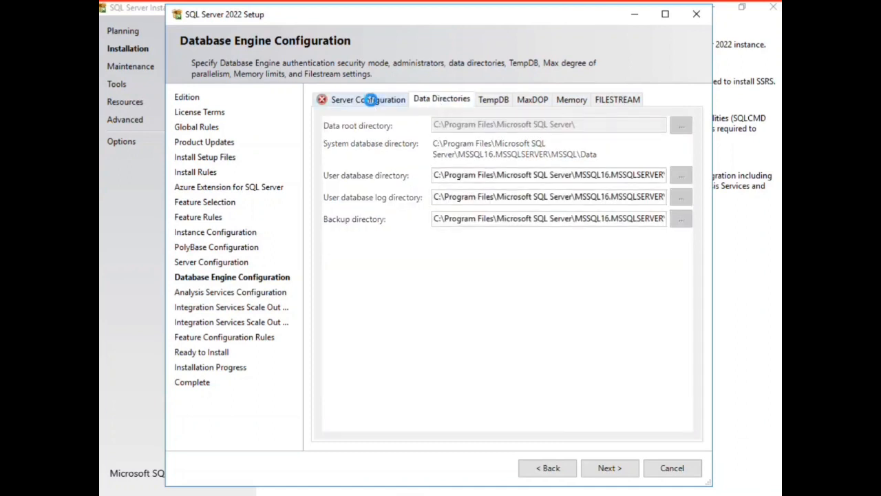
pyautogui.click(371, 100)
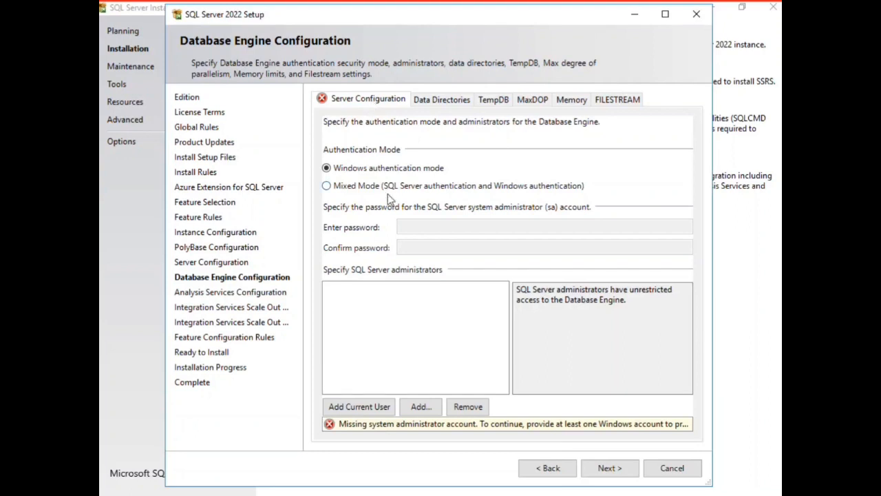
pyautogui.click(376, 408)
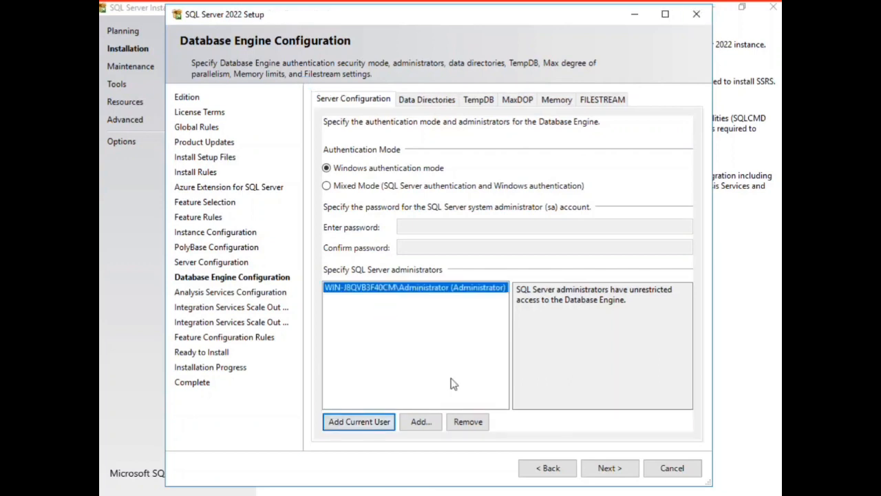
# Step: Review the data directories, TempDB, MaxDOP, memory and FILESTREAM settings, and accept the Database Engine configuration
pyautogui.click(423, 103)
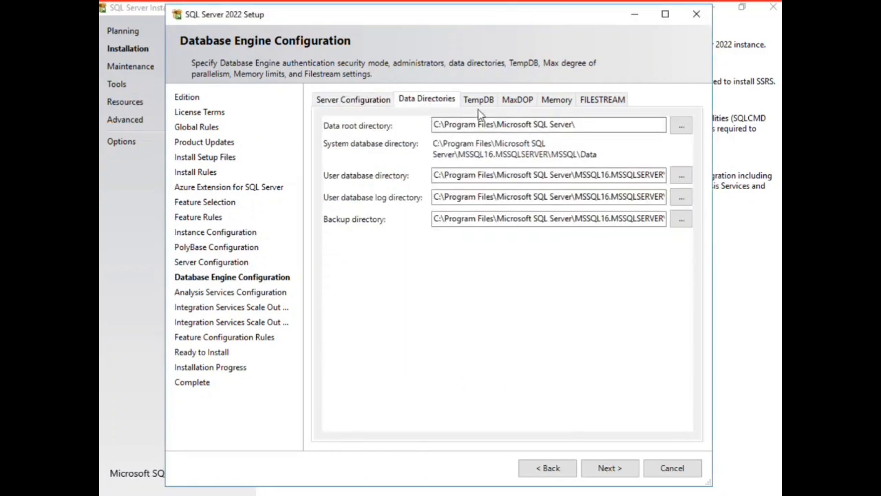
pyautogui.click(479, 100)
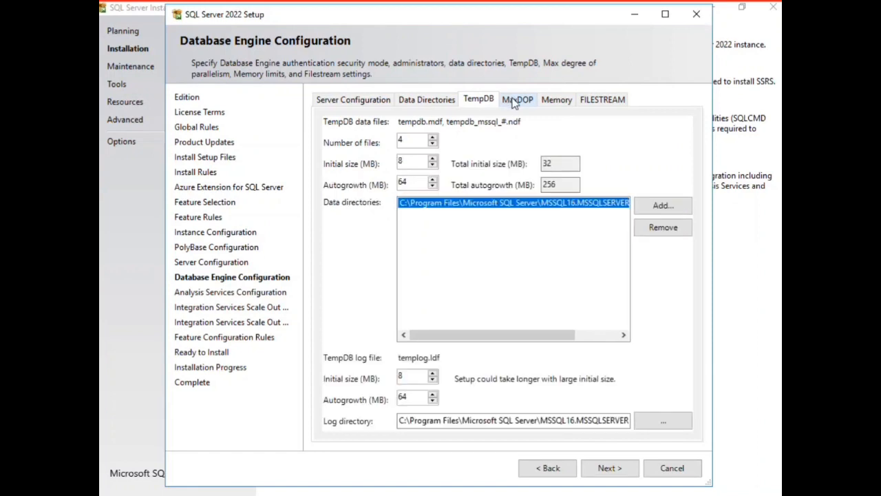
pyautogui.click(511, 99)
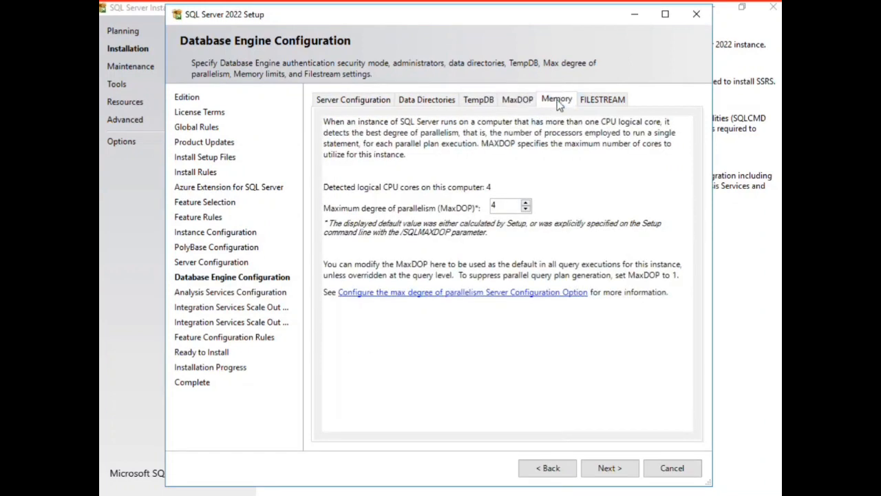
pyautogui.click(558, 102)
pyautogui.click(617, 99)
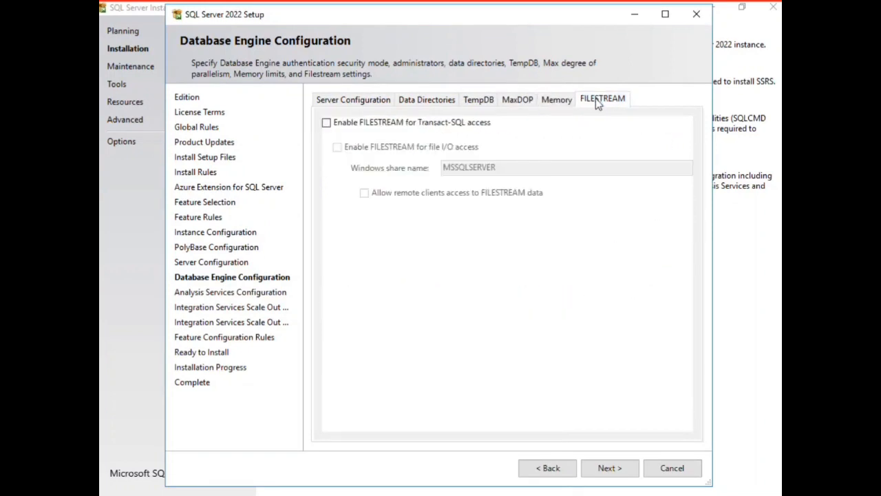
pyautogui.click(350, 100)
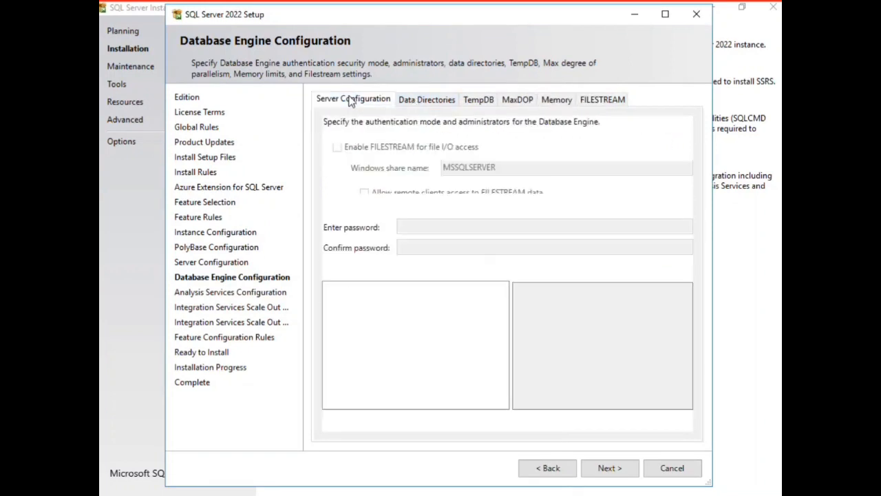
pyautogui.click(611, 471)
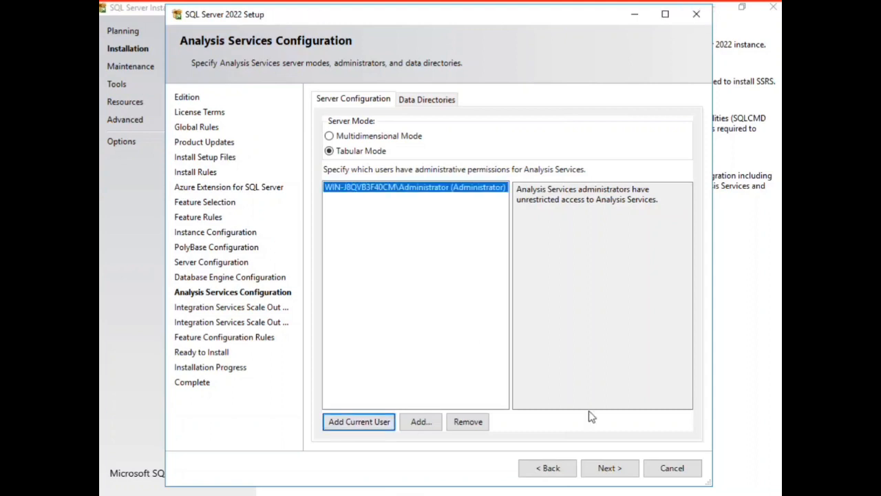
# Step: Accept Tabular Mode with the current user as Analysis Services administrator, and keep the preset Scale Out master and worker node settings
pyautogui.click(612, 469)
pyautogui.click(613, 469)
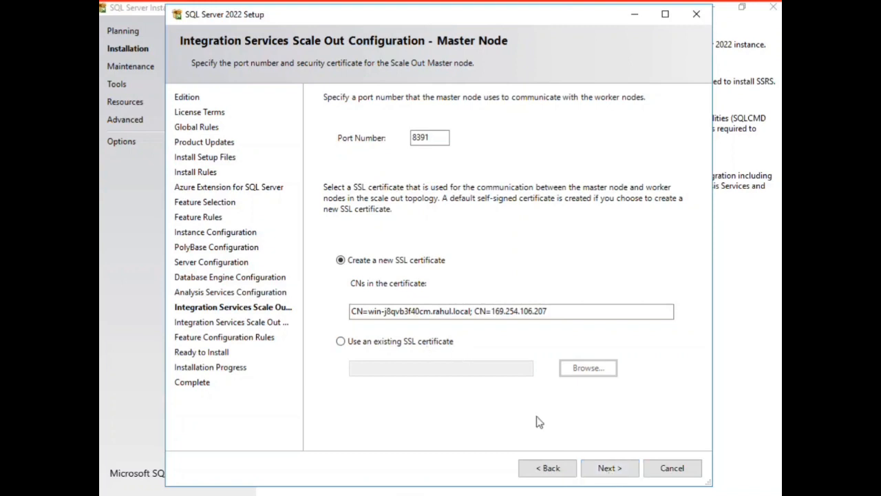
pyautogui.click(604, 467)
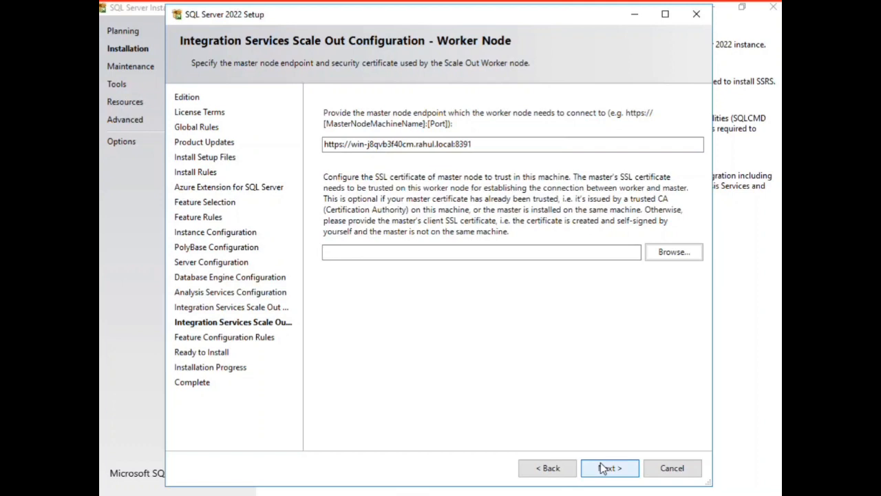
pyautogui.click(604, 468)
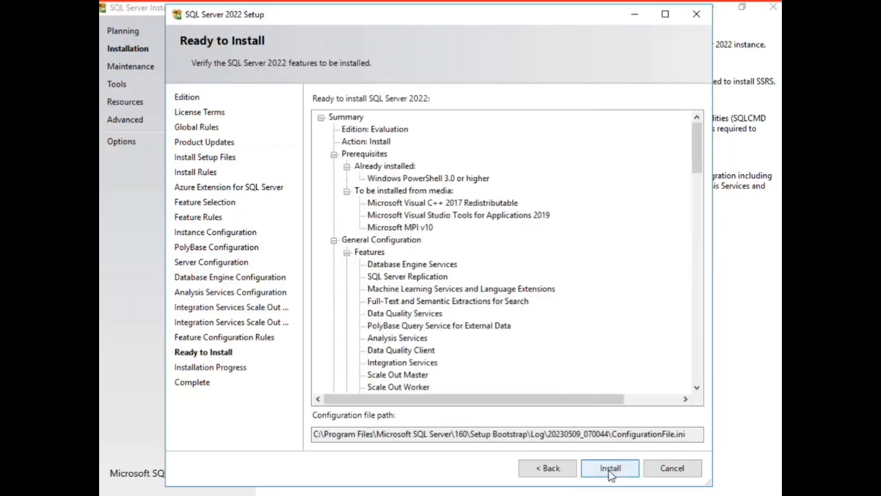
# Step: Install SQL Server 2022 with the summarized configuration and check the installation status of the features
pyautogui.click(610, 475)
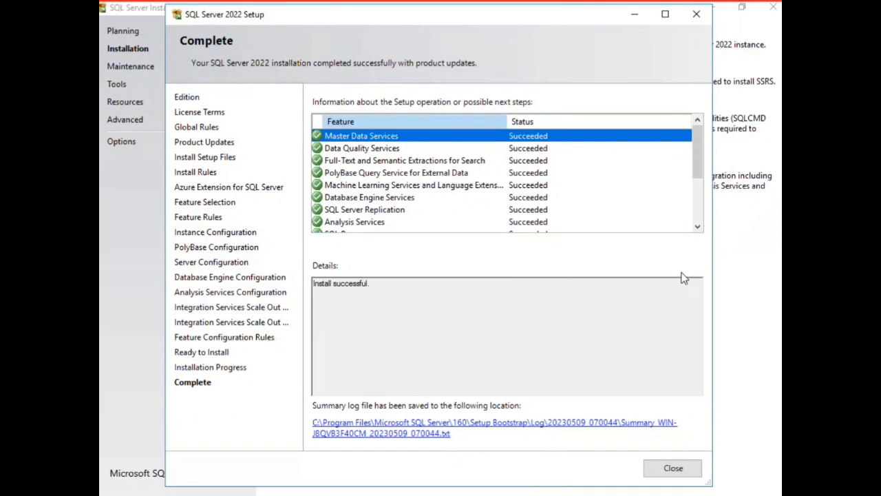
pyautogui.click(697, 164)
pyautogui.moveTo(697, 163); pyautogui.dragTo(698, 140)
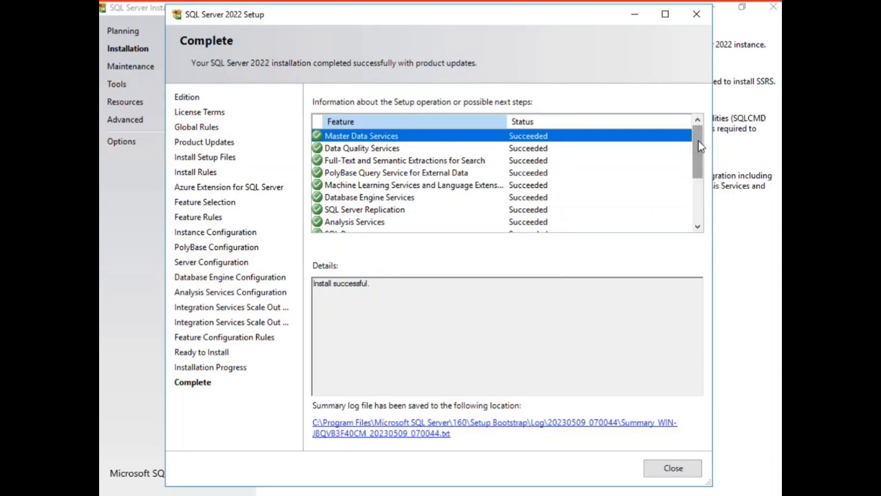